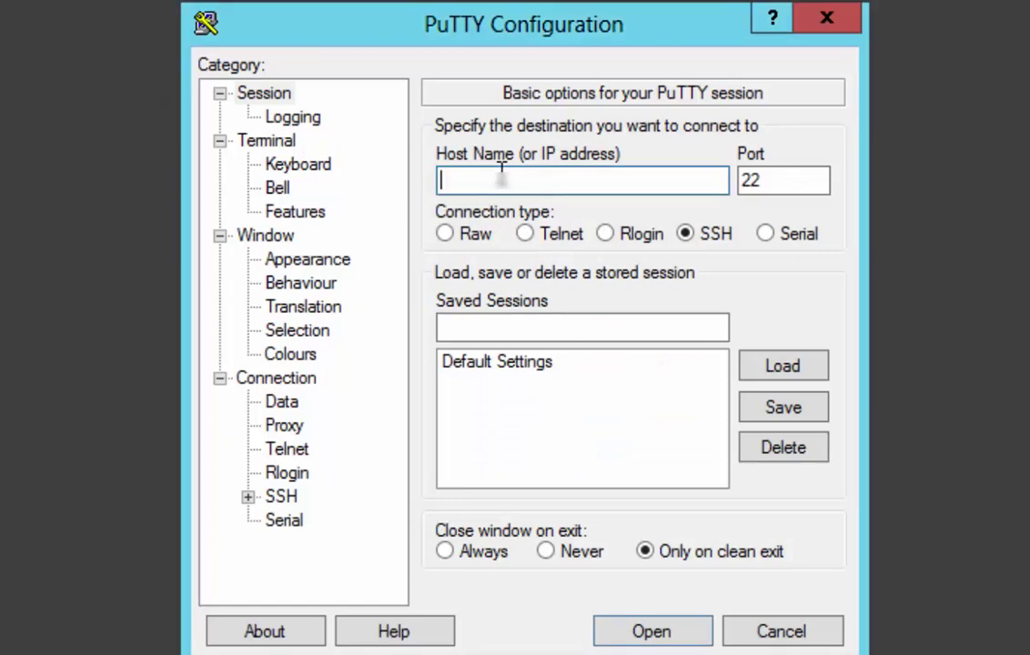
# - Connect to the RHEL host over SSH in PuTTY and log in as root
pyautogui.hotkey('ctrl', 'v')
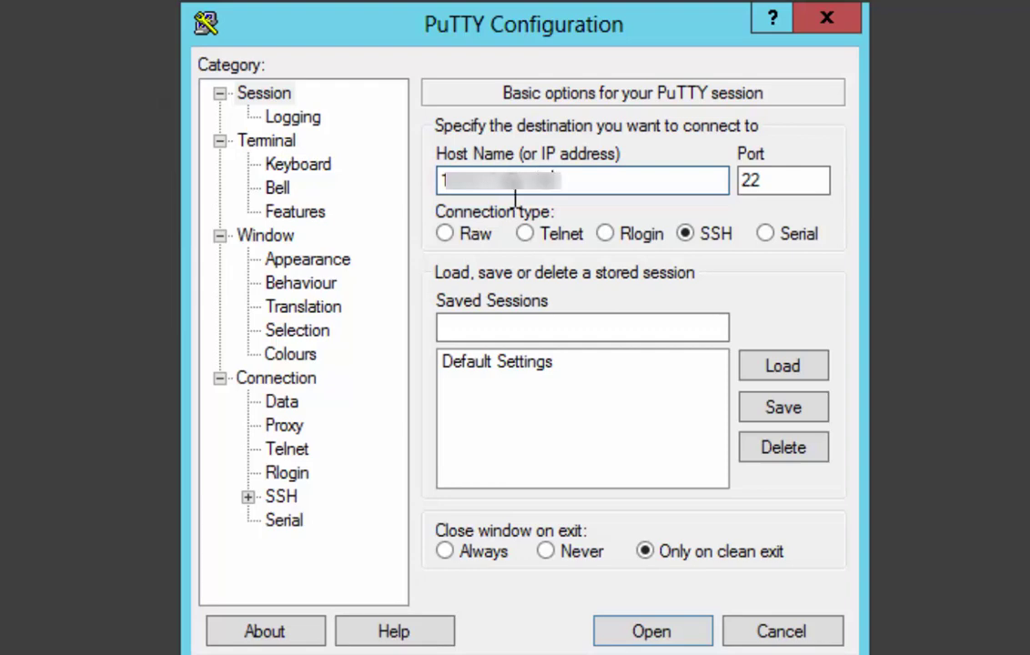
pyautogui.click(661, 637)
pyautogui.write('root')
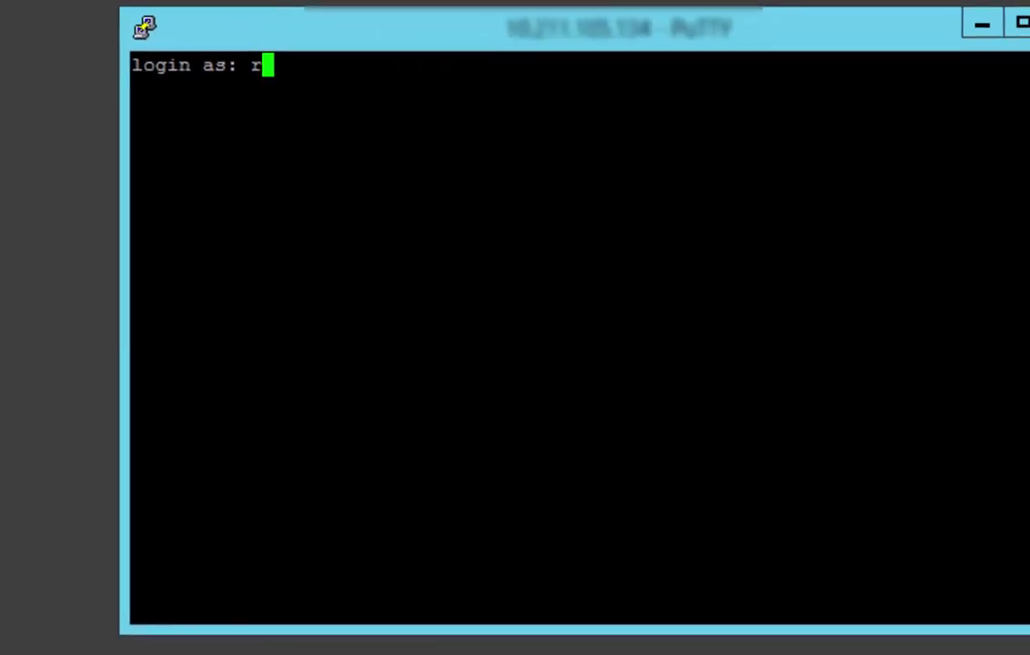
pyautogui.press('Return')
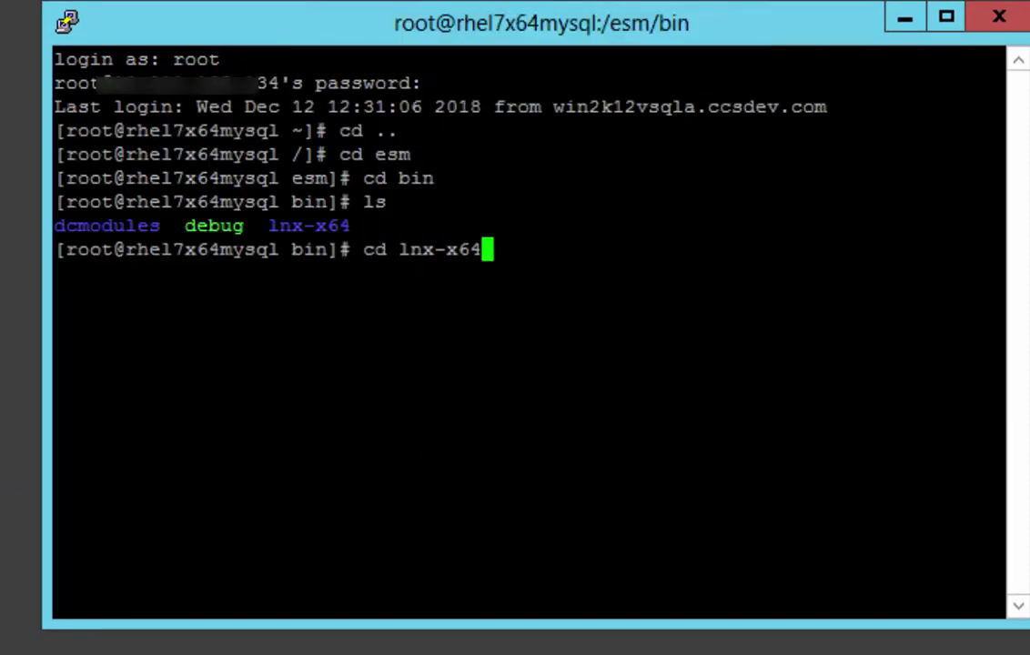
# - From /esm/bin/lnx-x64, run the offline registration ./register -O -r -m Win2012R2CCS against the host IP
pyautogui.press('Return')
pyautogui.write('./register -O -r -m Win2012R2CCS.05.134')
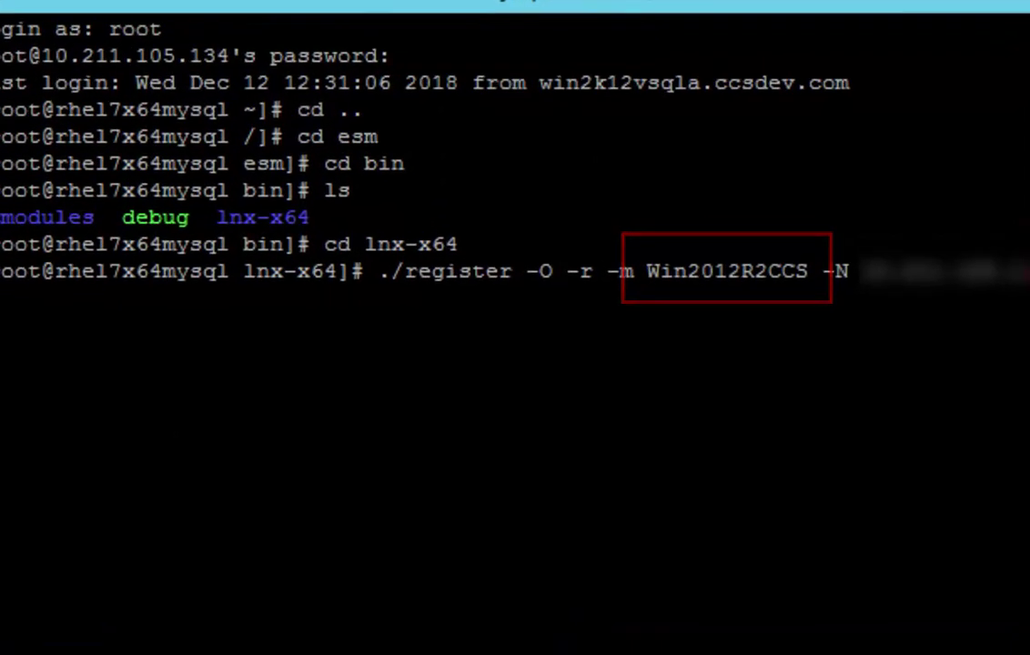
pyautogui.press('Return')
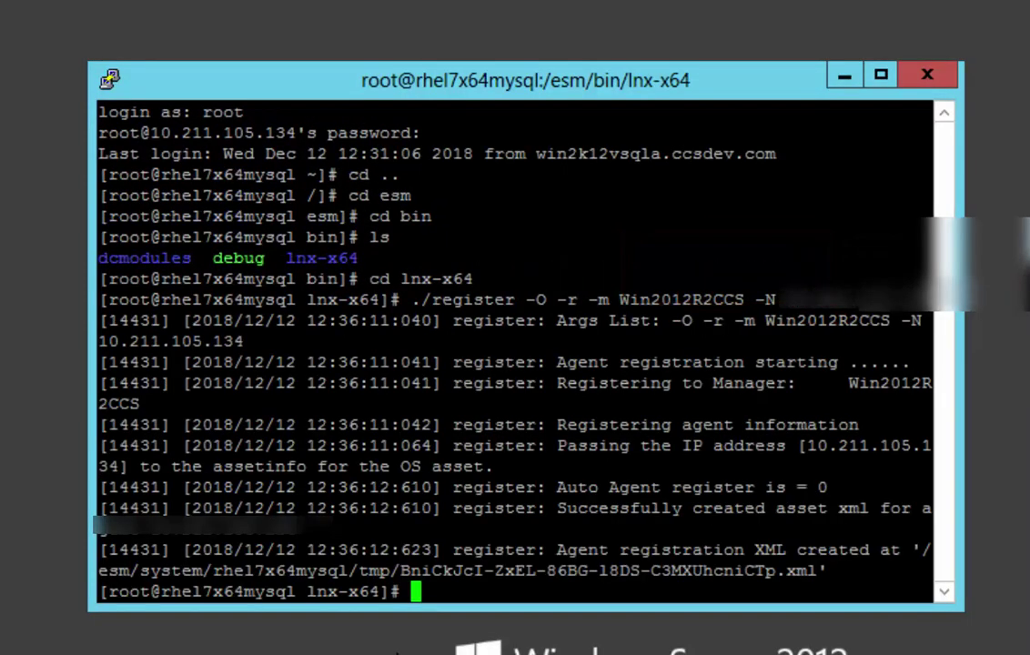
# - Paste the registration XML into C:\Program Files (x86)\Symantec\CCS\Reporting and Analytics\ESM\assets
pyautogui.moveTo(817, 570); pyautogui.dragTo(118, 571)
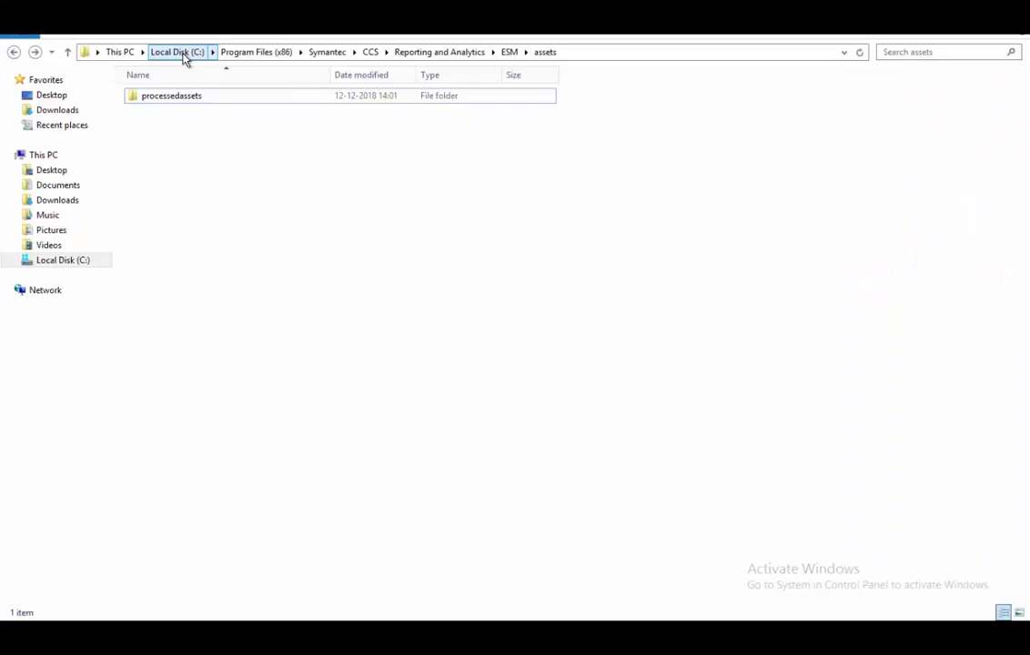
pyautogui.click(182, 51)
pyautogui.doubleClick(178, 171)
pyautogui.doubleClick(179, 339)
pyautogui.doubleClick(177, 97)
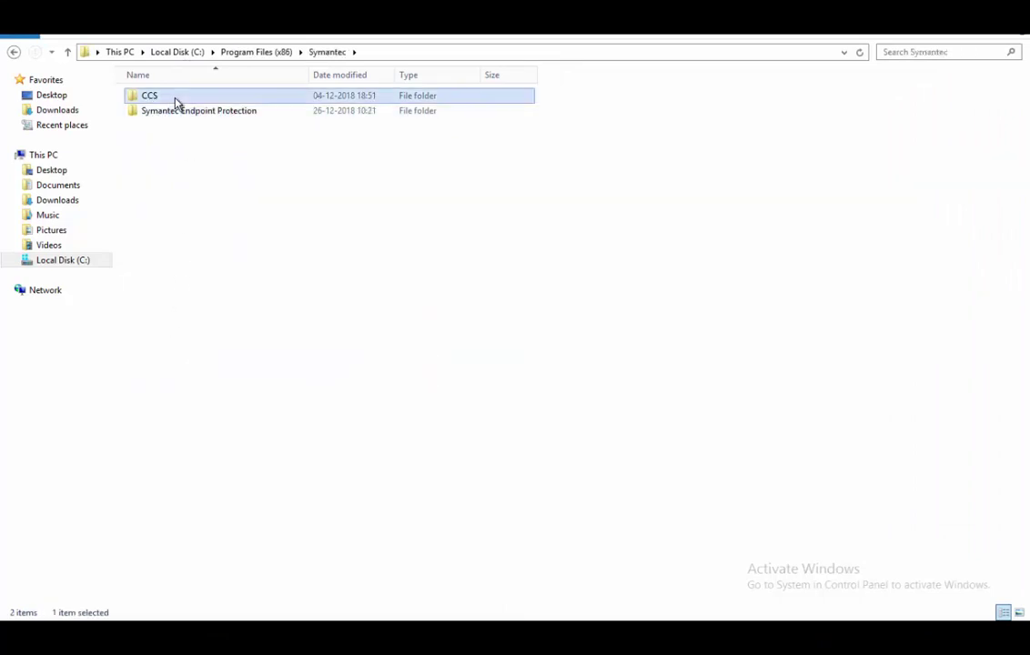
pyautogui.doubleClick(178, 96)
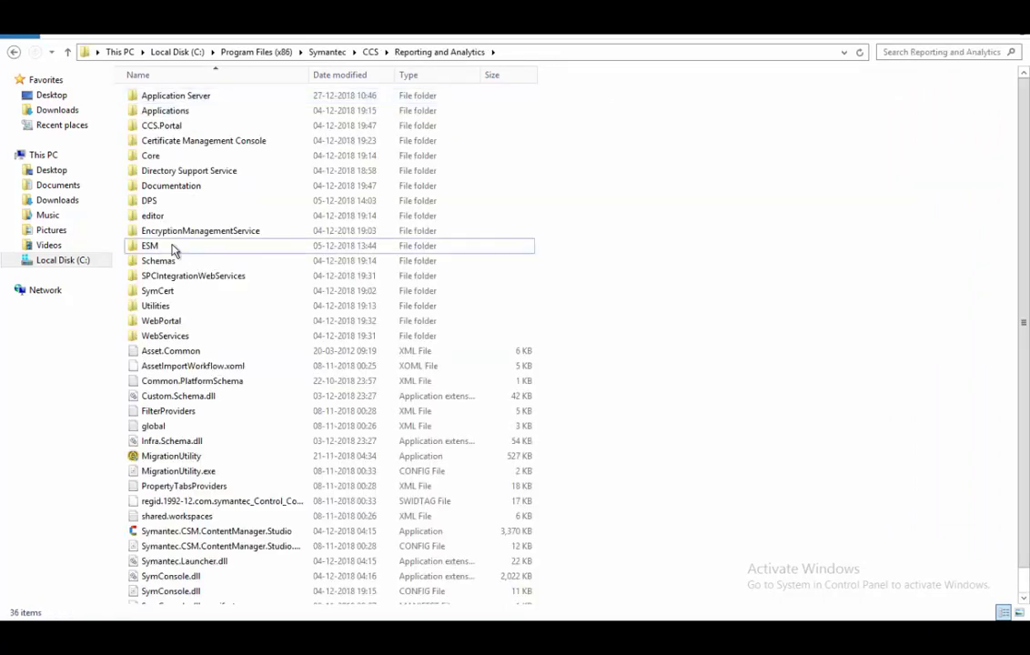
pyautogui.doubleClick(171, 246)
pyautogui.doubleClick(168, 96)
pyautogui.rightClick(305, 246)
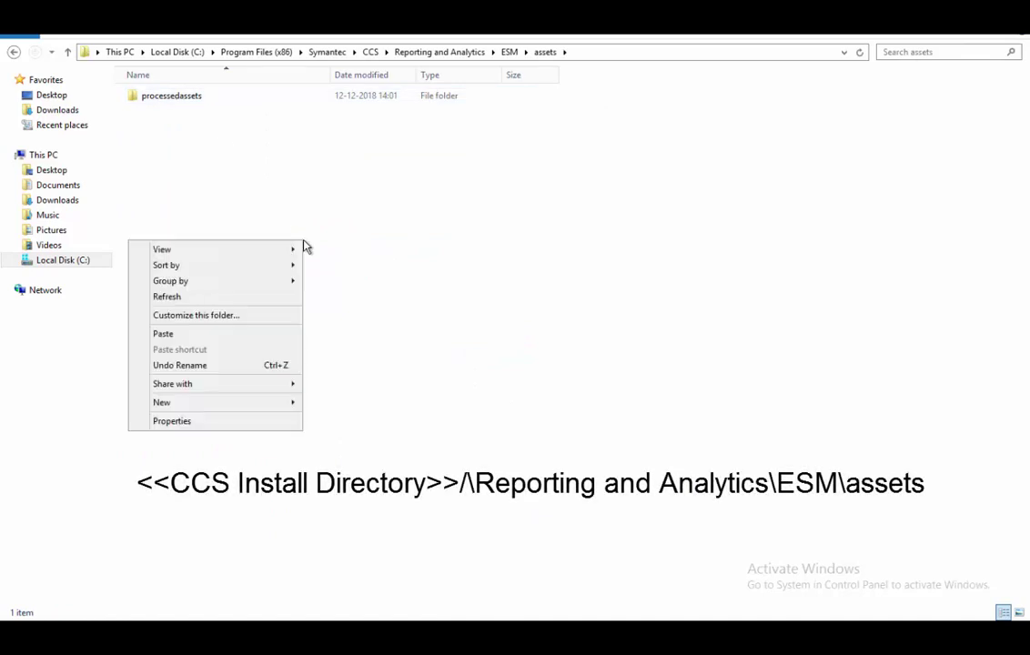
pyautogui.click(204, 335)
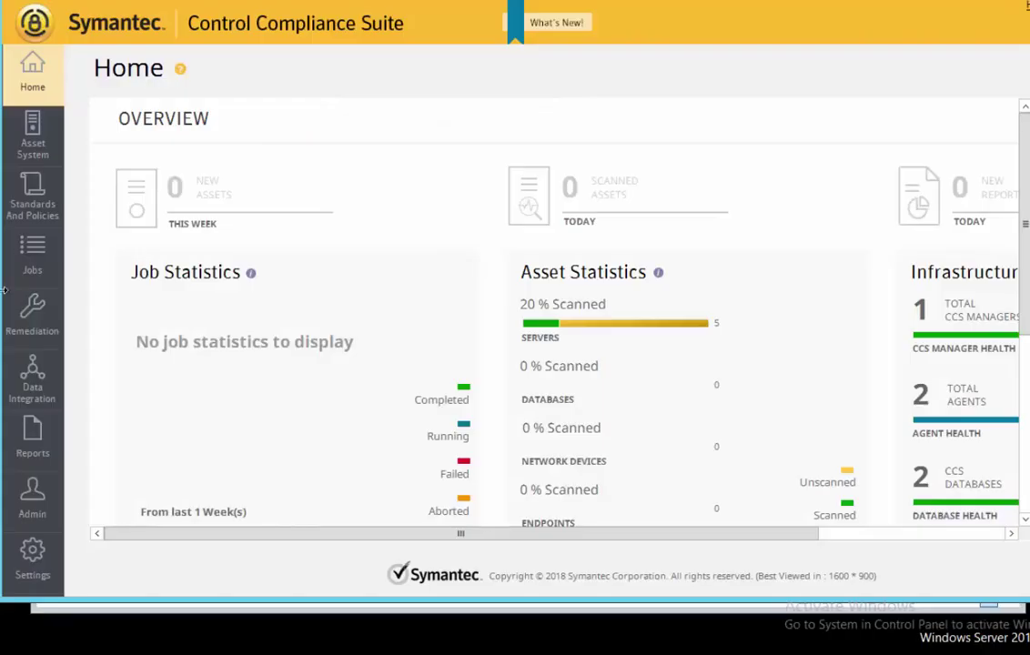
# - Run the Fetch Registered Agents job now, then view the assets in Asset System
pyautogui.click(36, 260)
pyautogui.rightClick(260, 238)
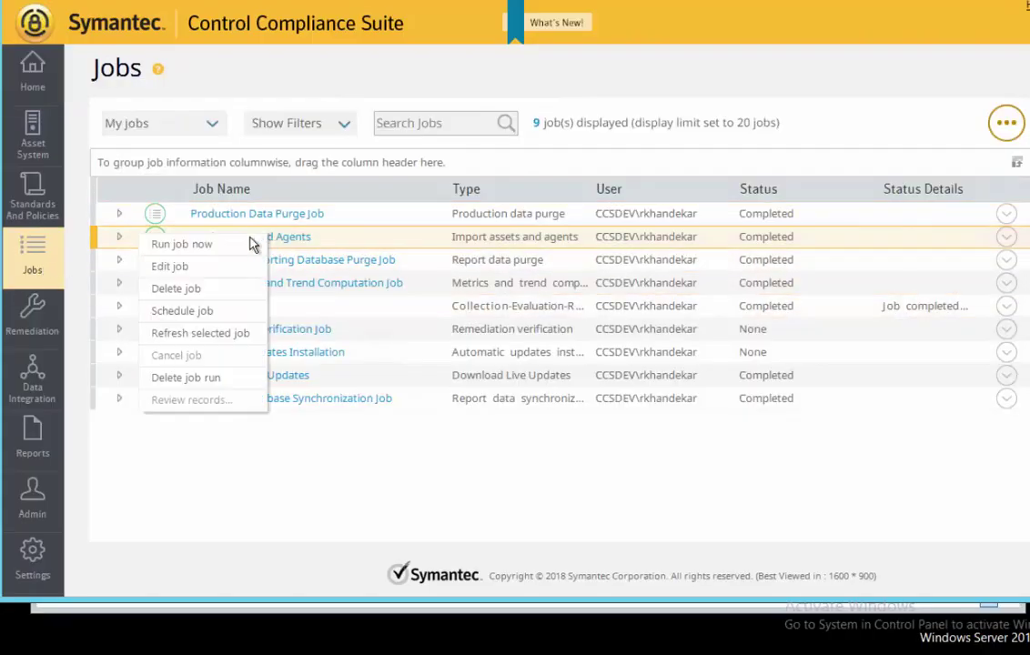
pyautogui.click(218, 247)
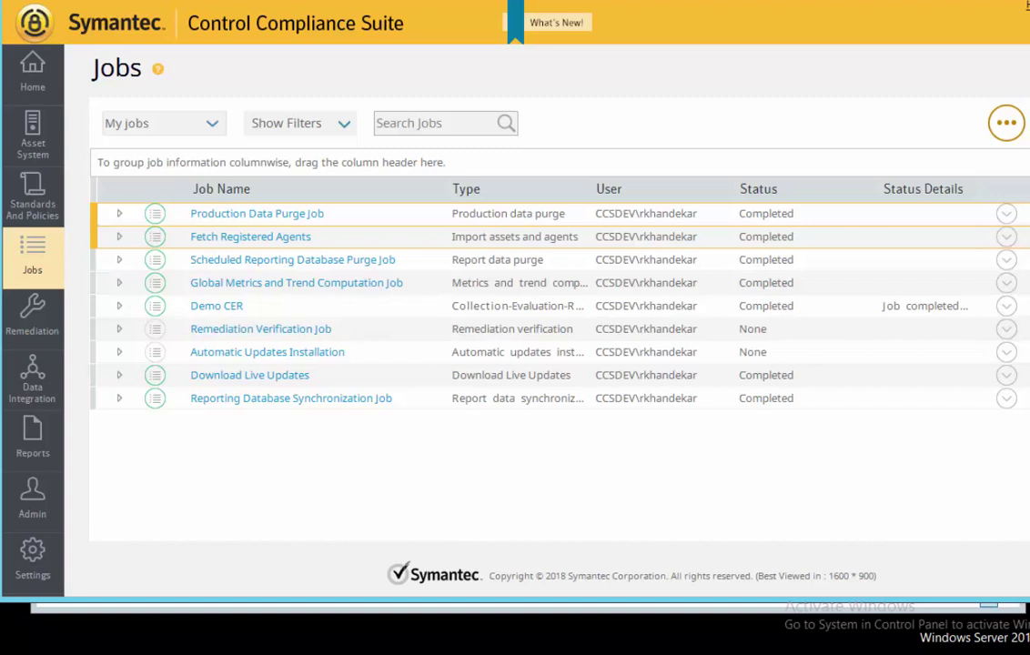
pyautogui.click(34, 136)
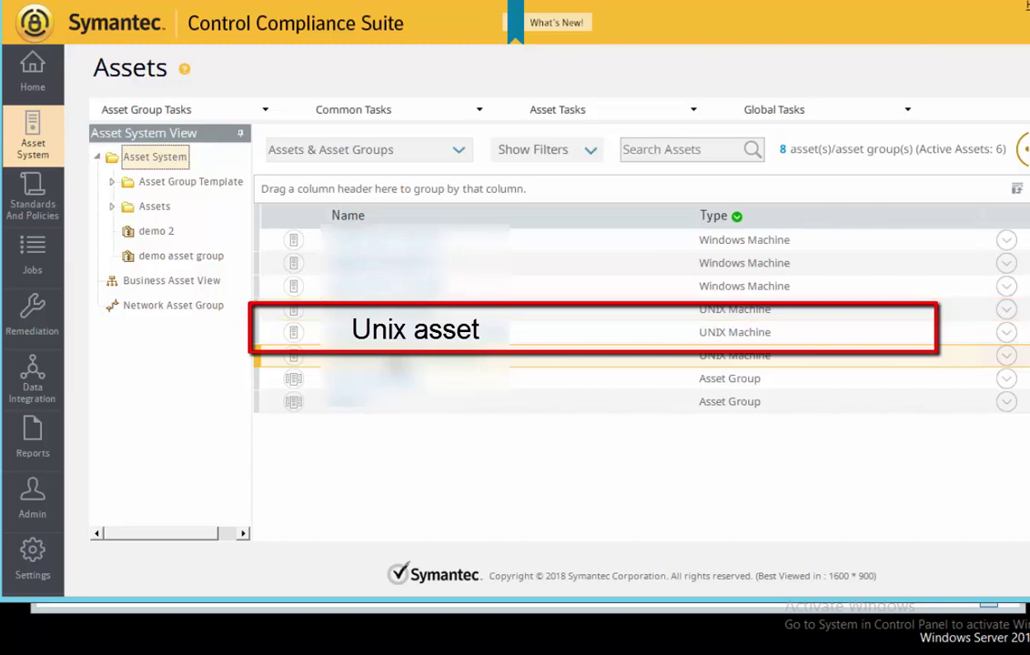
# - Start an offline data collection job from Asset System and add the CIS Red Hat benchmark
pyautogui.rightClick(155, 156)
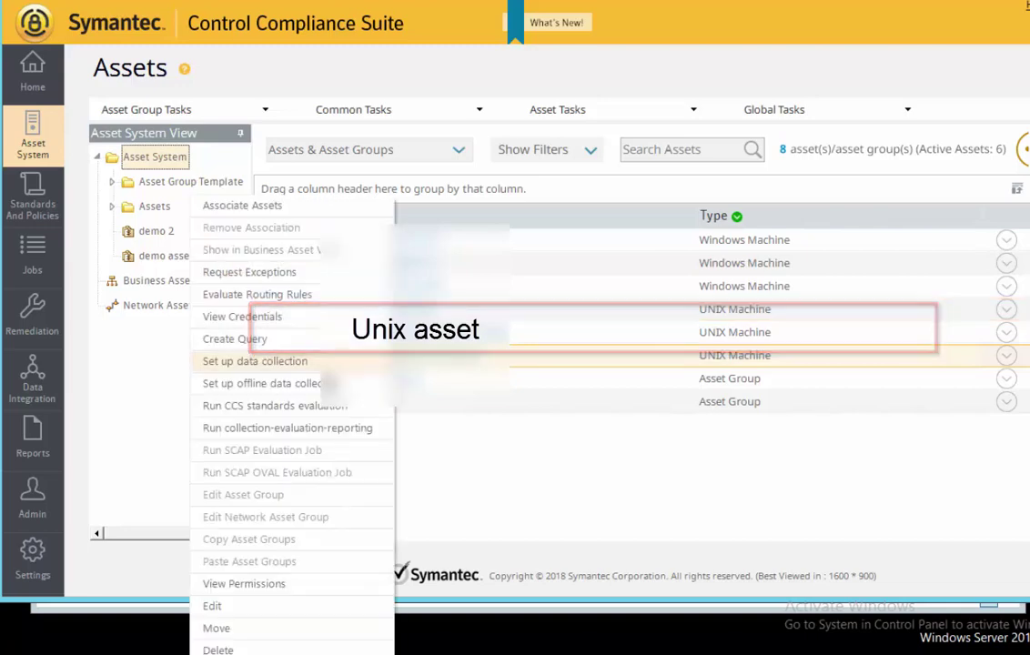
pyautogui.click(309, 386)
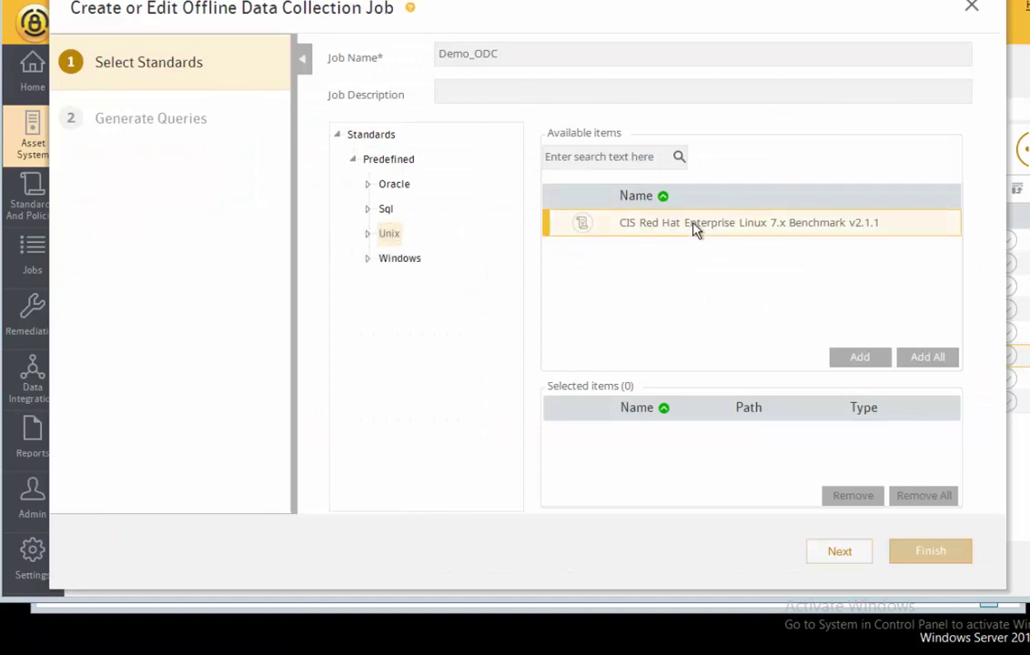
pyautogui.click(855, 359)
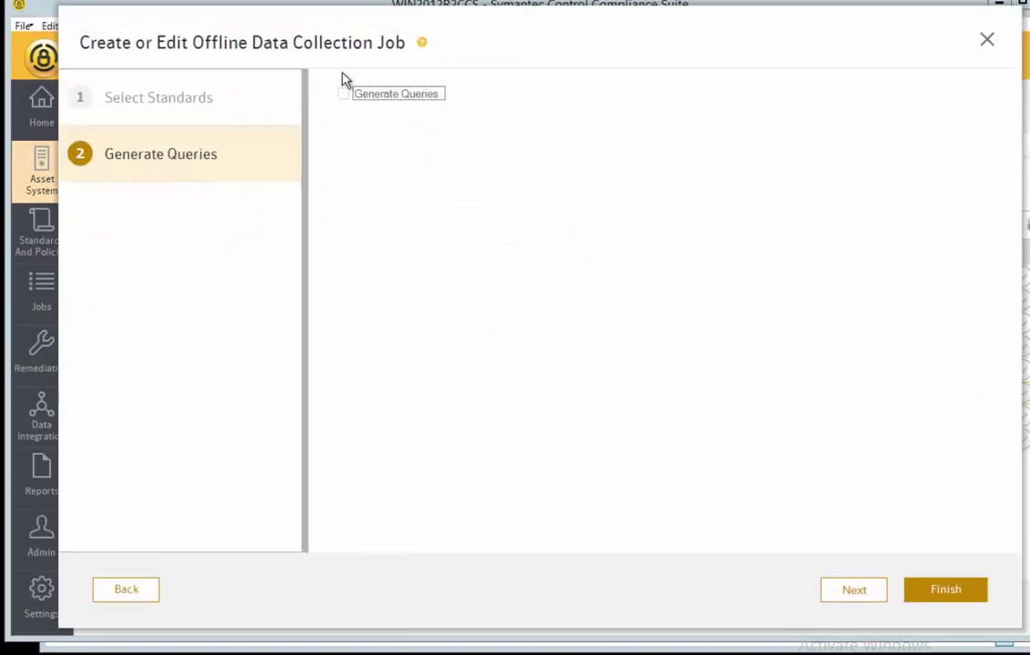
# - Proceed through query generation and summary, finish the Demo_ODC job and confirm its creation
pyautogui.click(856, 592)
pyautogui.click(869, 594)
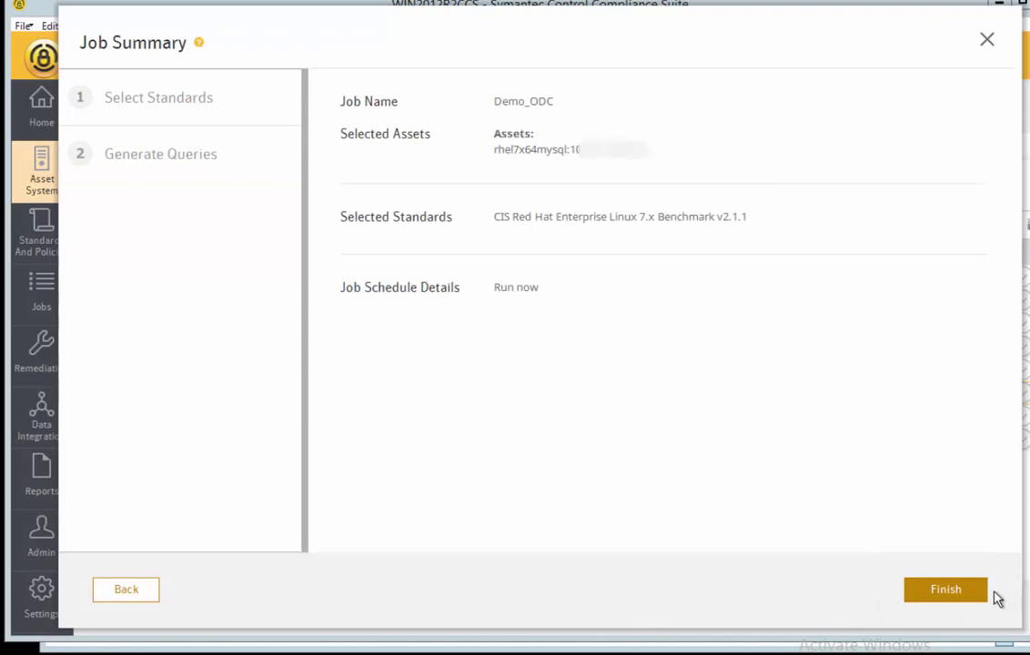
pyautogui.click(946, 590)
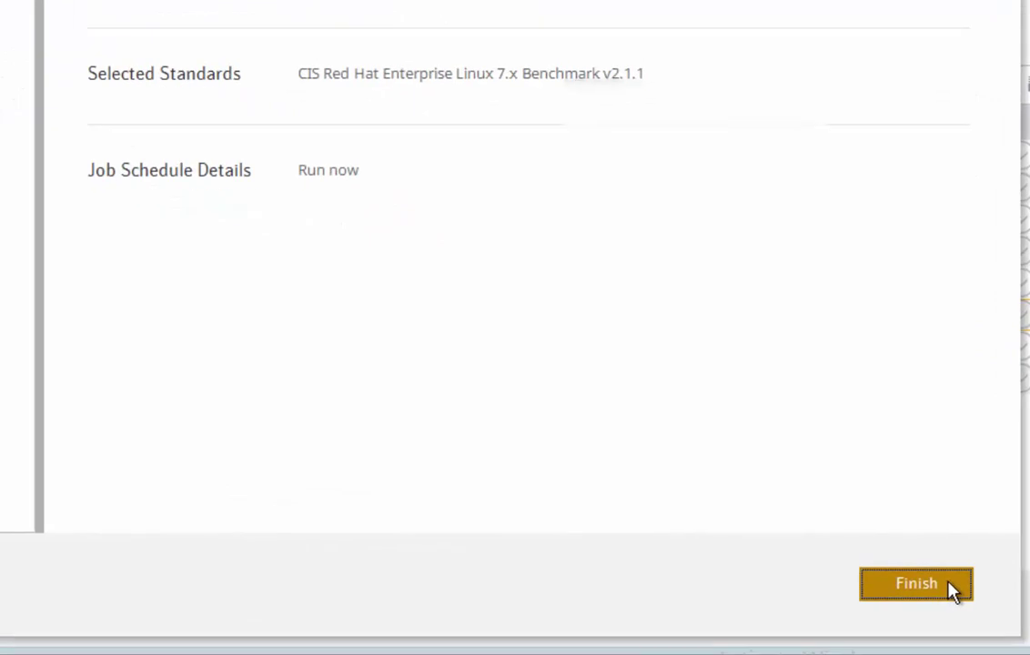
pyautogui.click(951, 590)
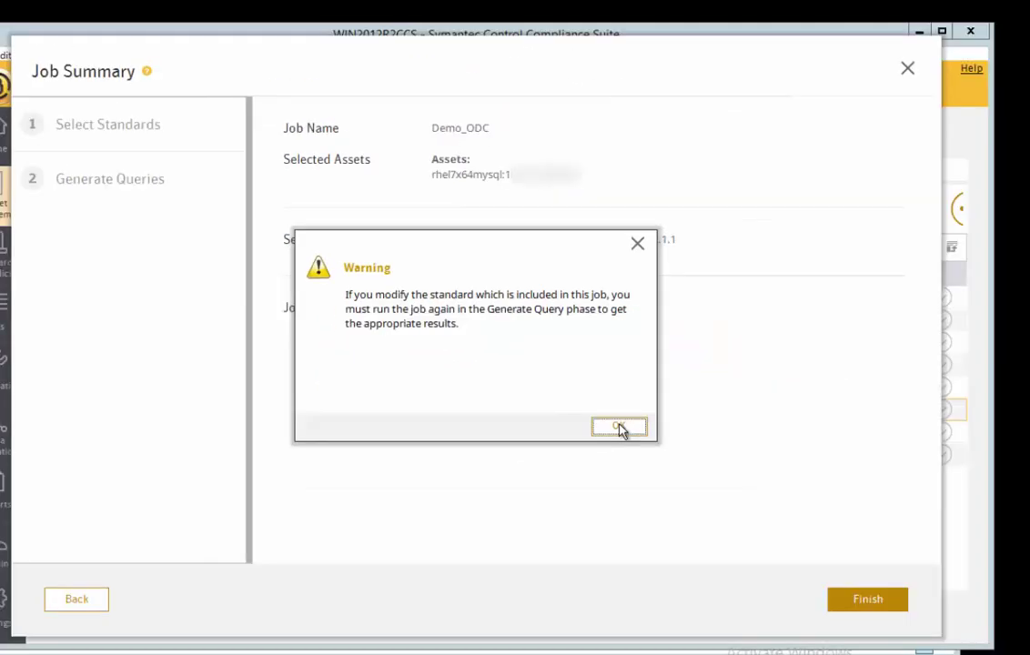
pyautogui.click(619, 427)
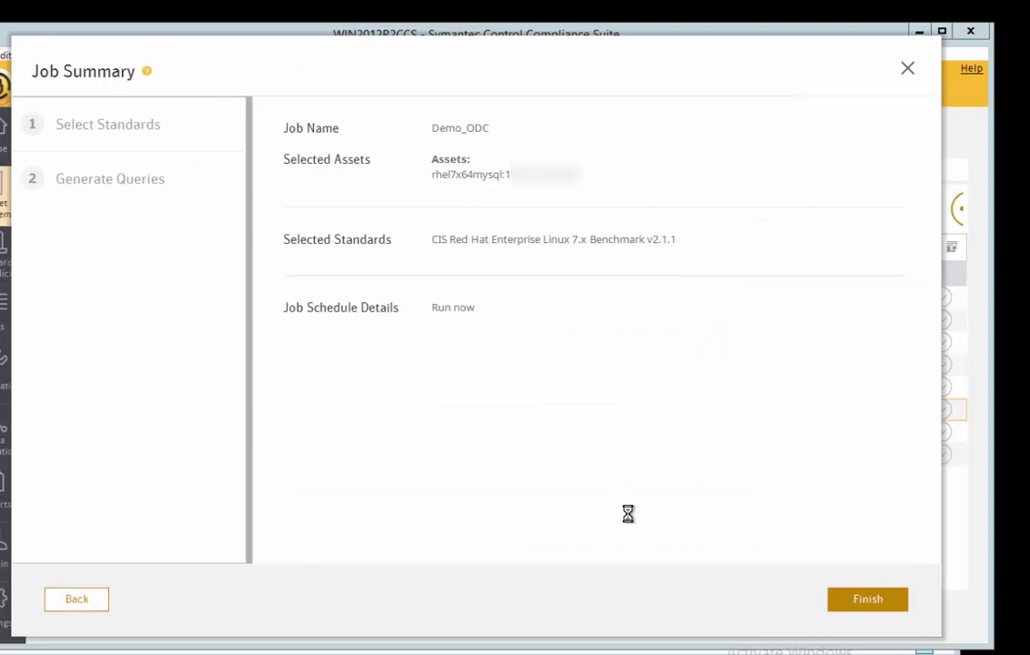
pyautogui.click(610, 430)
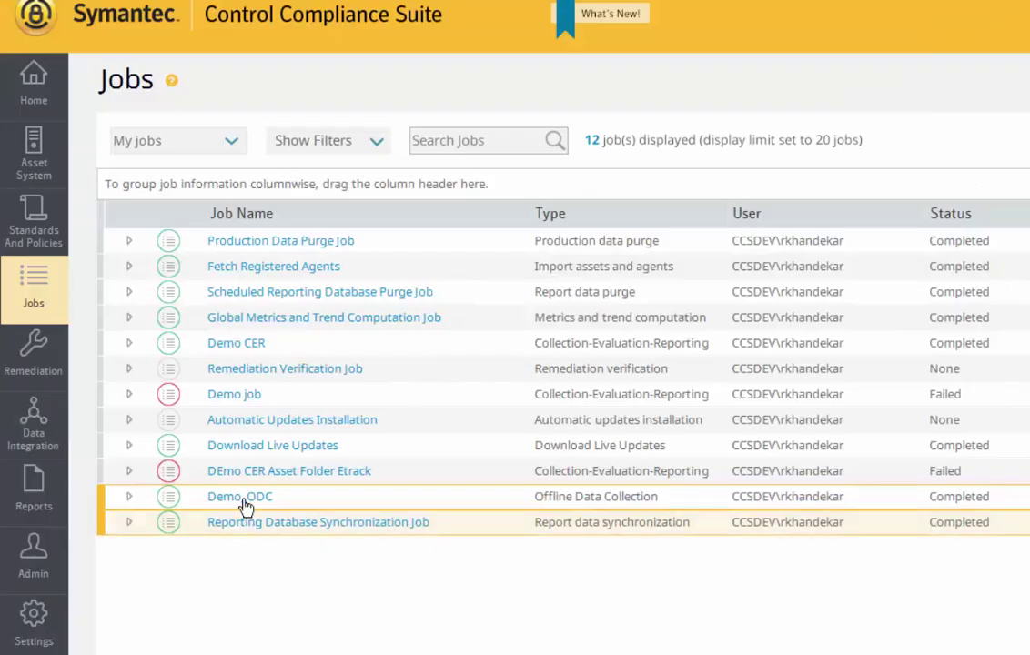
pyautogui.click(130, 497)
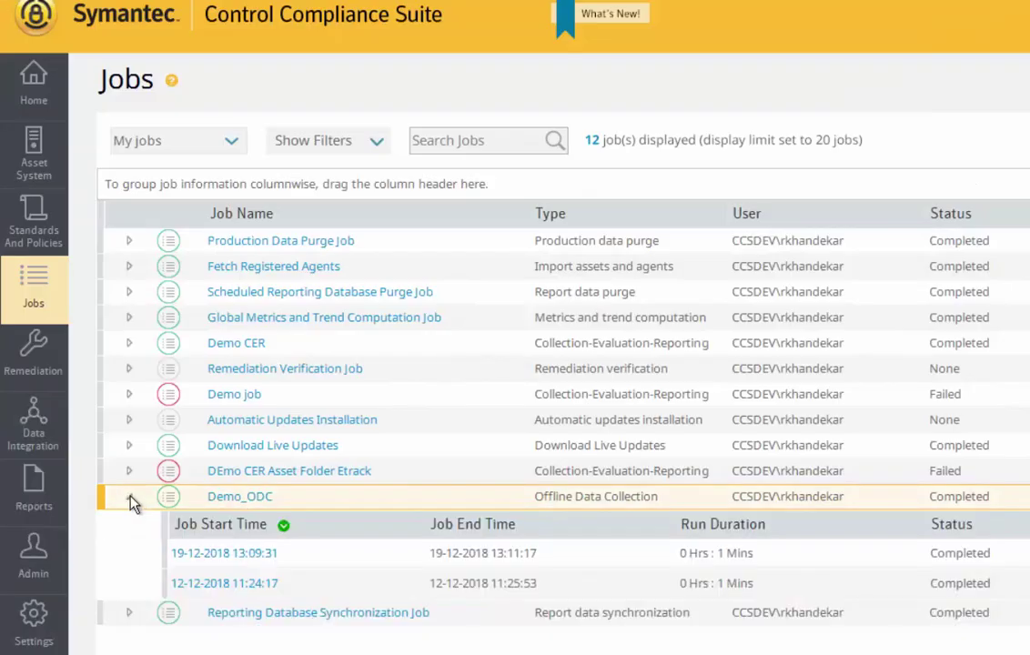
pyautogui.click(226, 591)
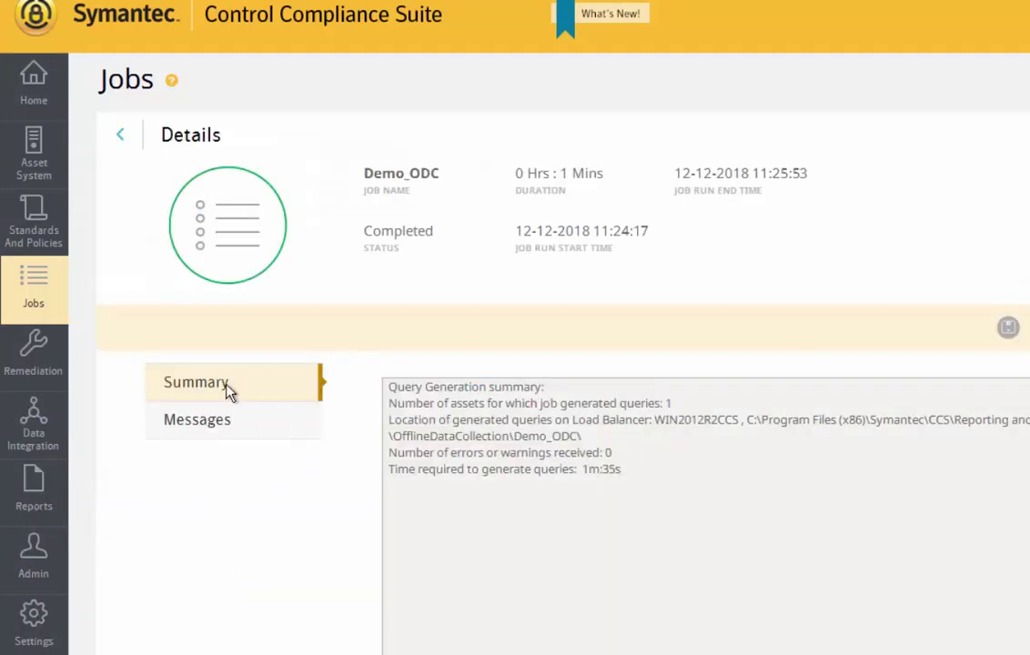
pyautogui.moveTo(388, 419); pyautogui.dragTo(587, 420)
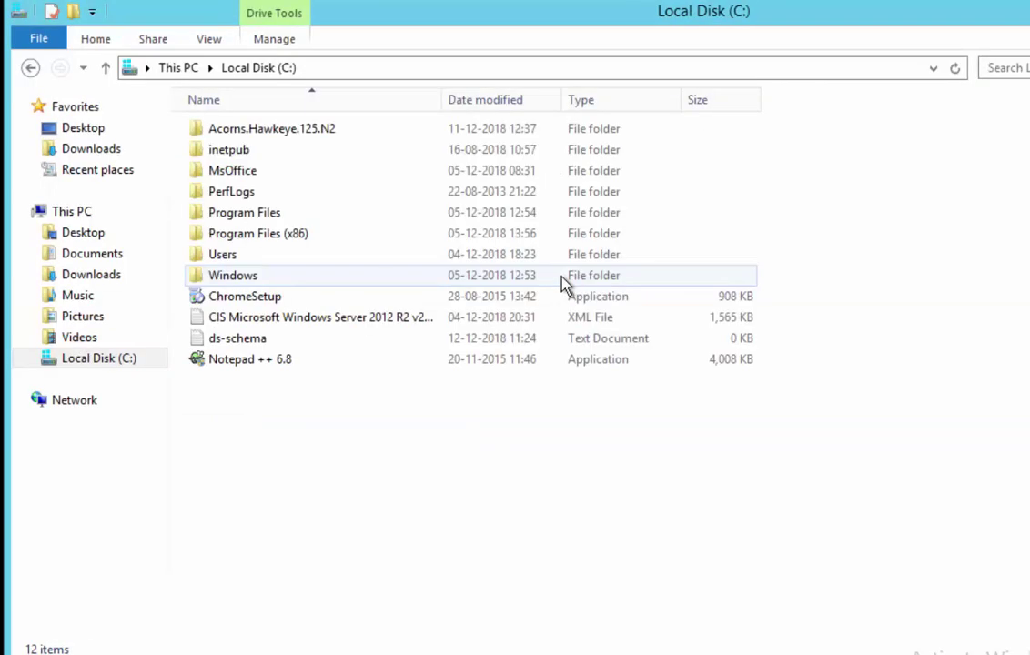
# - Copy 252984350.ezf from OfflineDataCollection\ODC_Trial_Ash\localhost.localdomain_10 into the asset's tmp folder
pyautogui.doubleClick(227, 233)
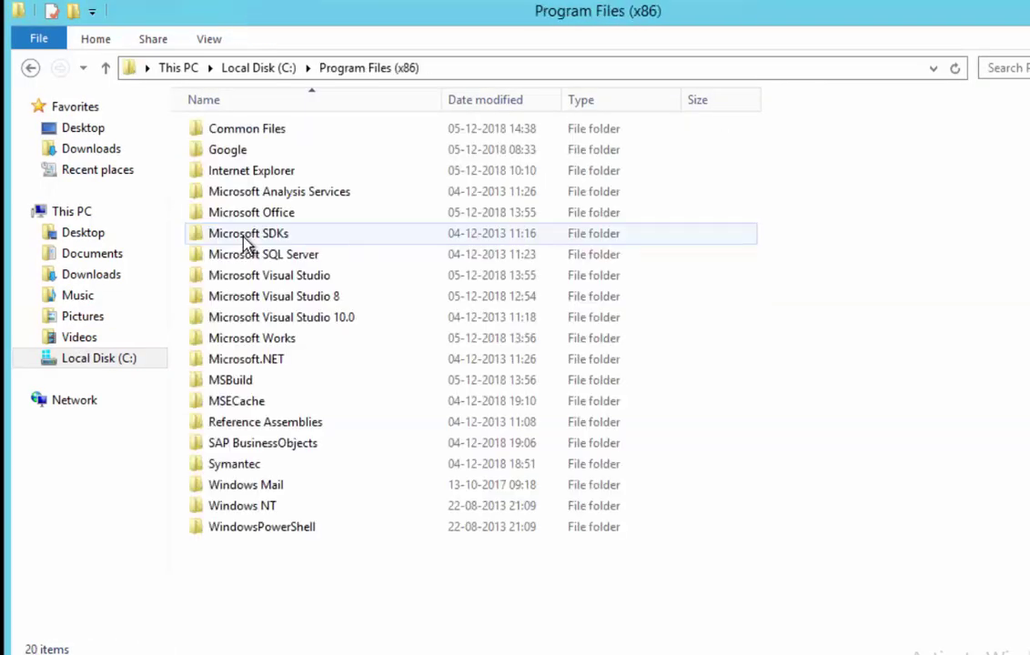
pyautogui.doubleClick(239, 464)
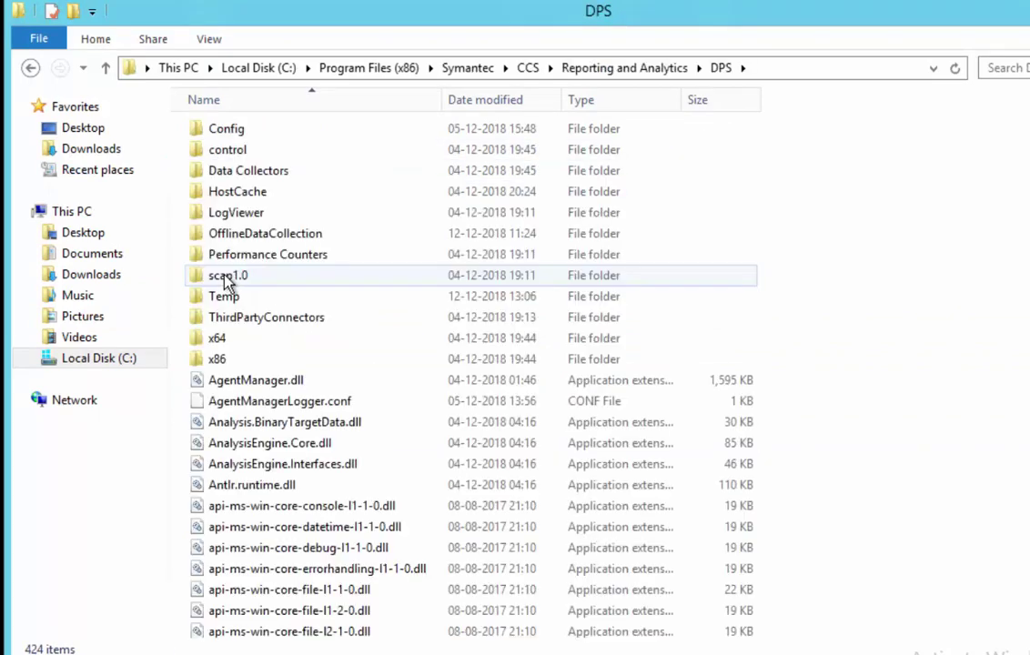
pyautogui.doubleClick(227, 233)
pyautogui.doubleClick(269, 172)
pyautogui.doubleClick(270, 130)
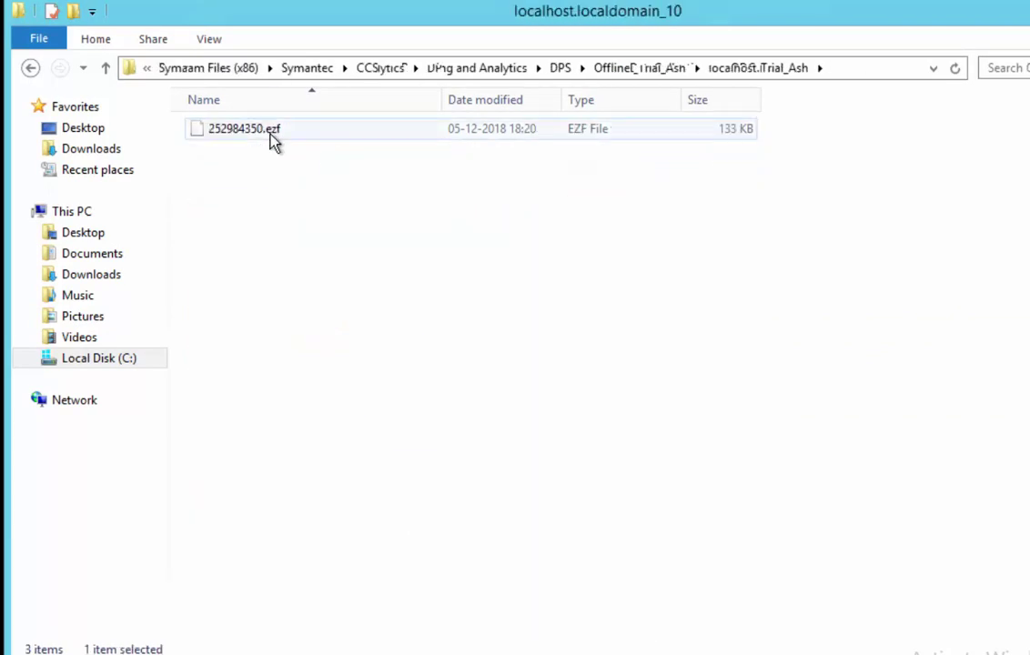
pyautogui.click(269, 135)
pyautogui.press('Menu')
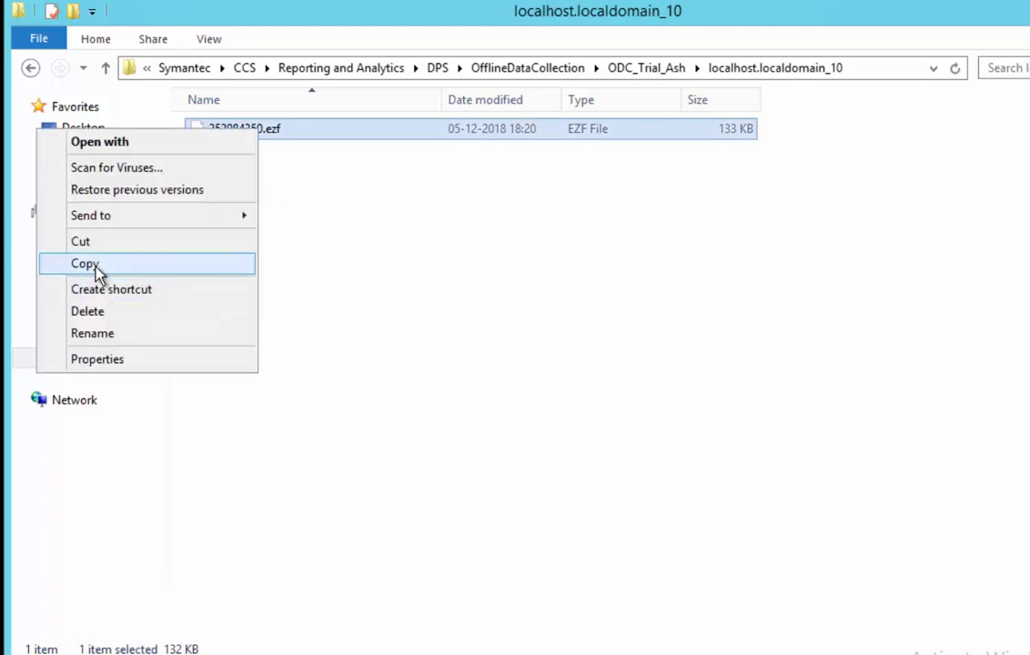
pyautogui.click(84, 264)
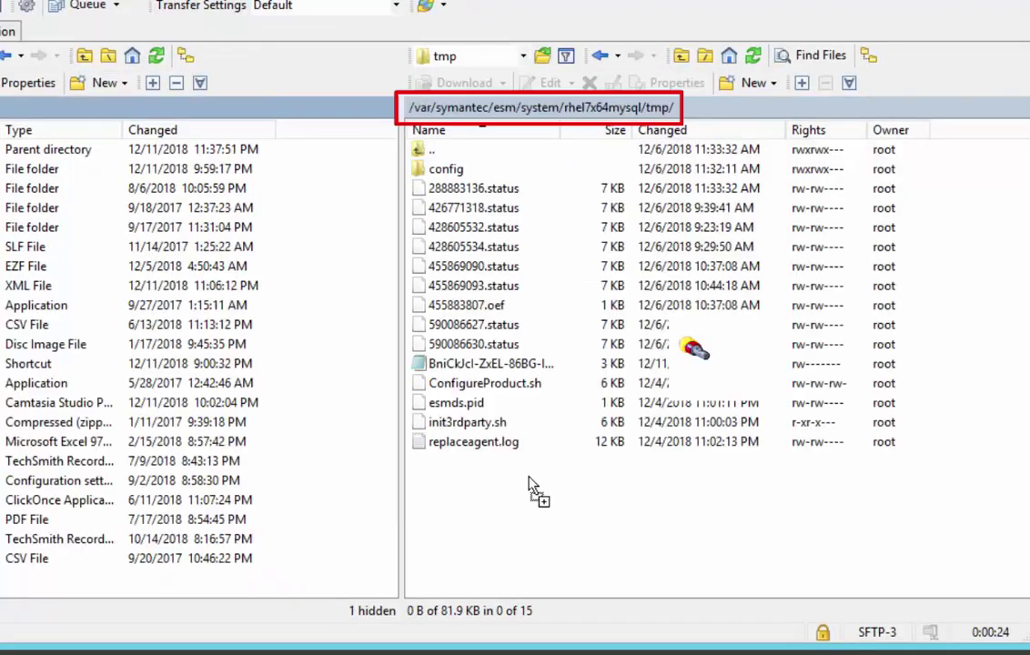
pyautogui.moveTo(532, 490); pyautogui.dragTo(532, 487)
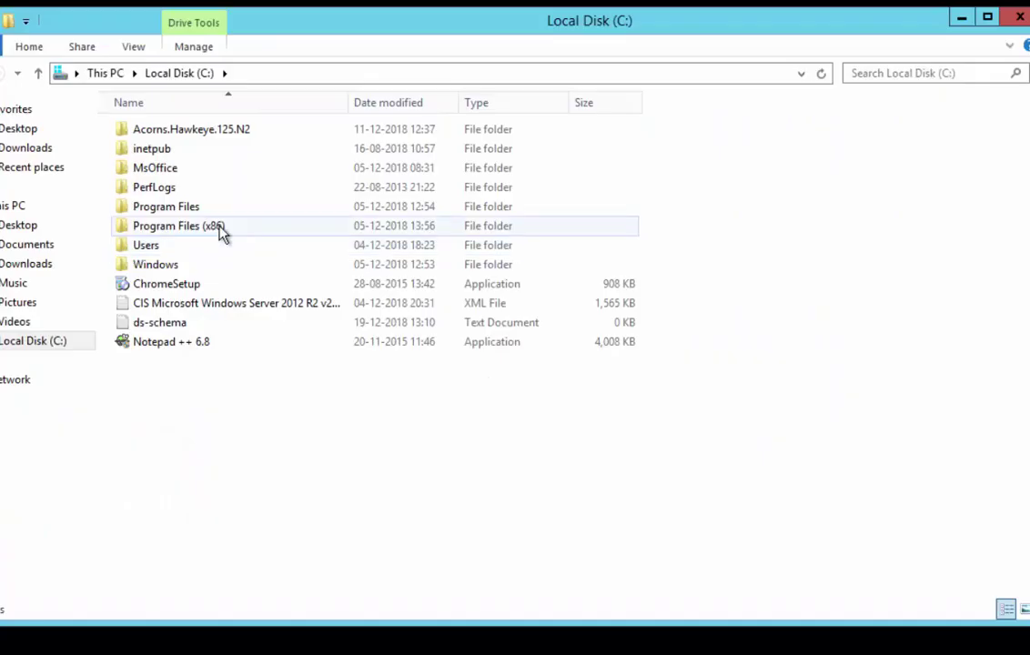
# - Paste 252984350.oef into OfflineDataCollection\ODC_Trial_Ash\localhost.localdomain_10
pyautogui.doubleClick(221, 228)
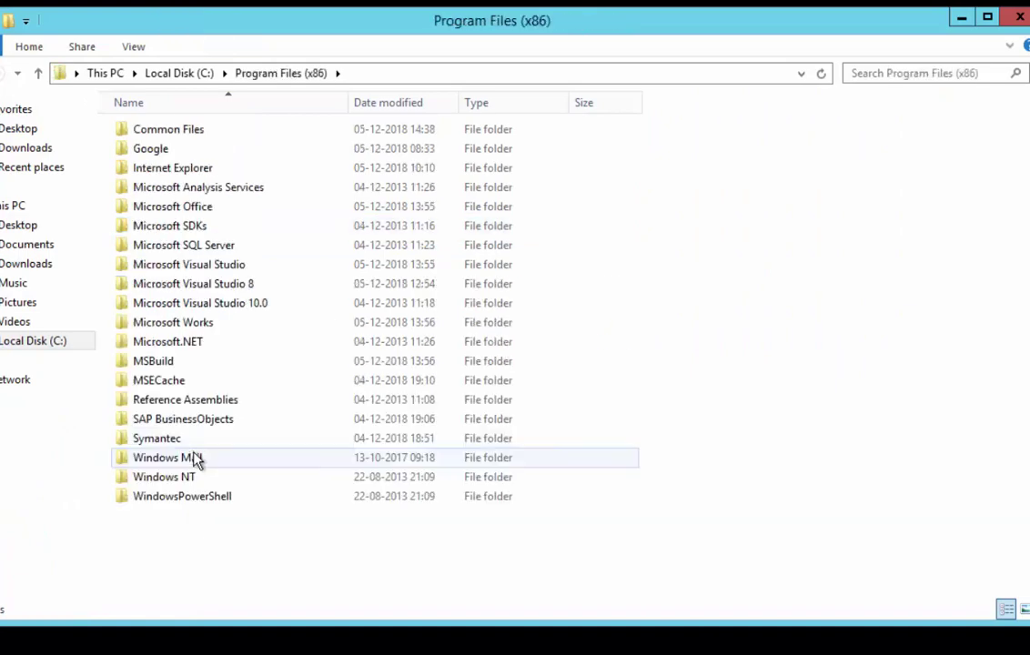
pyautogui.doubleClick(192, 440)
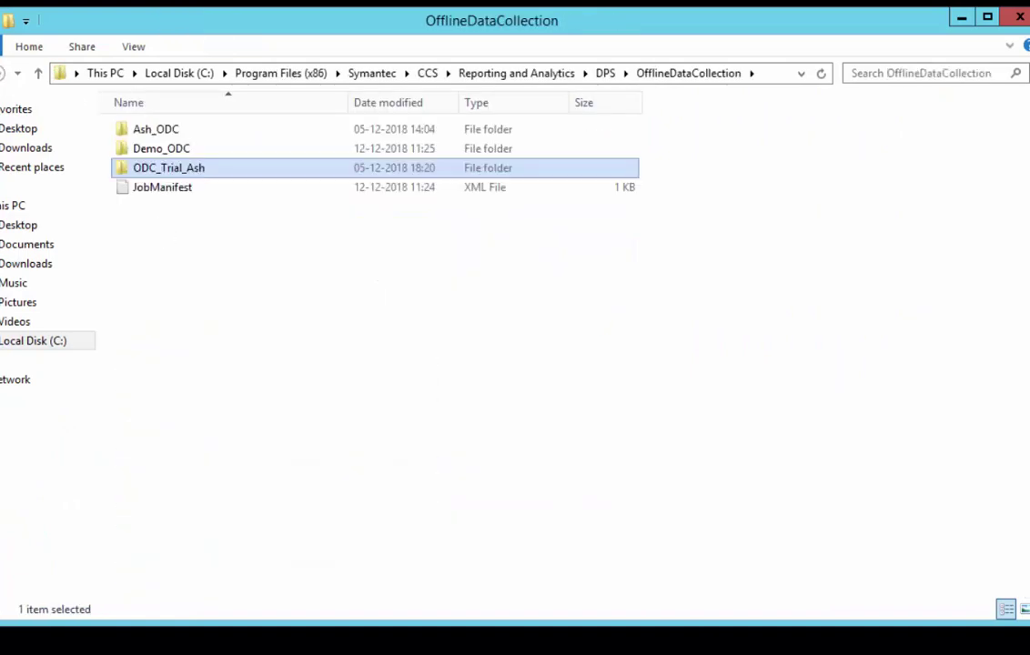
pyautogui.doubleClick(160, 169)
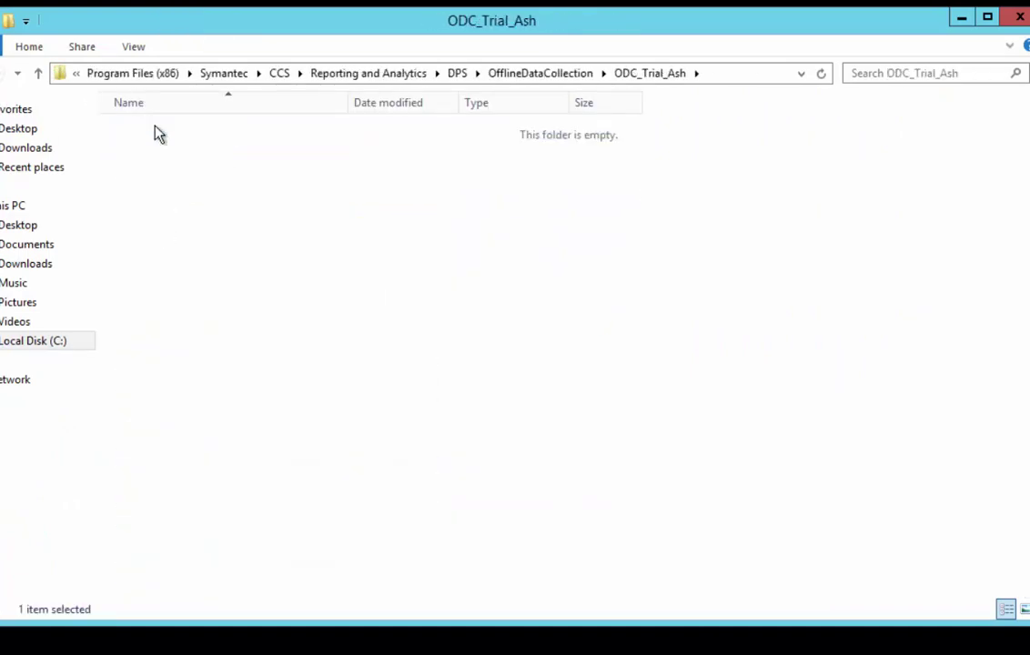
pyautogui.doubleClick(153, 130)
pyautogui.rightClick(219, 235)
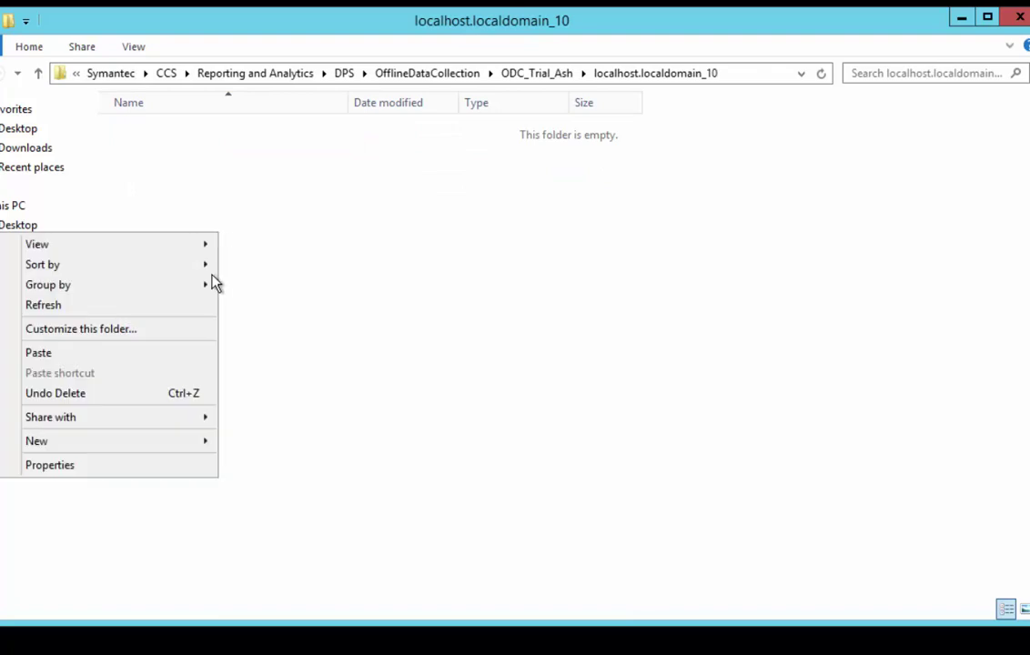
pyautogui.click(39, 353)
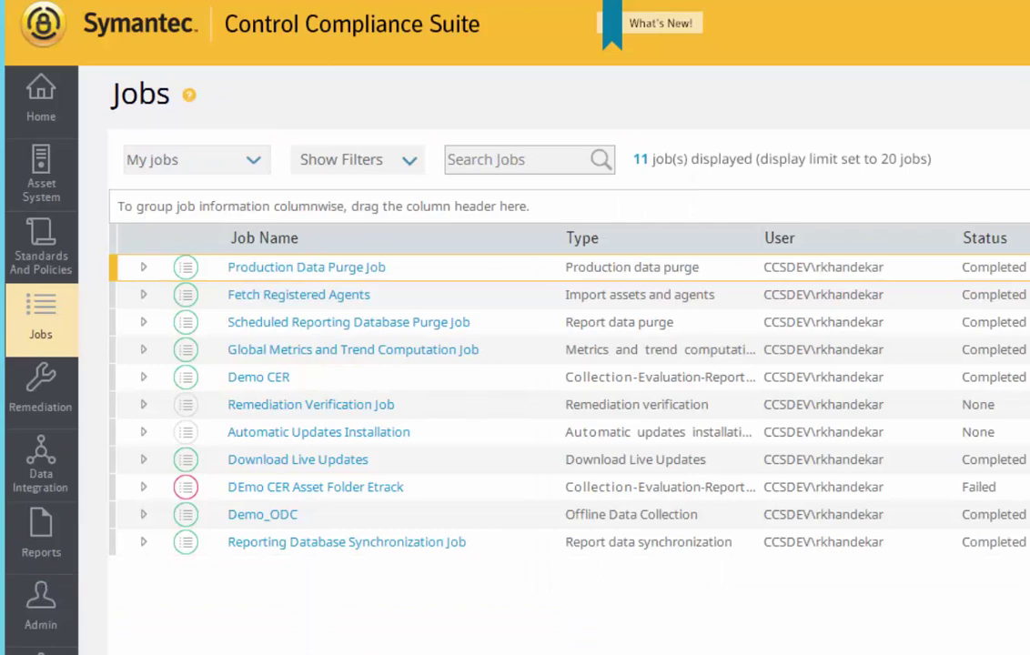
# - Run Collect Result on the Demo_ODC job, then bring up its actions again
pyautogui.rightClick(261, 516)
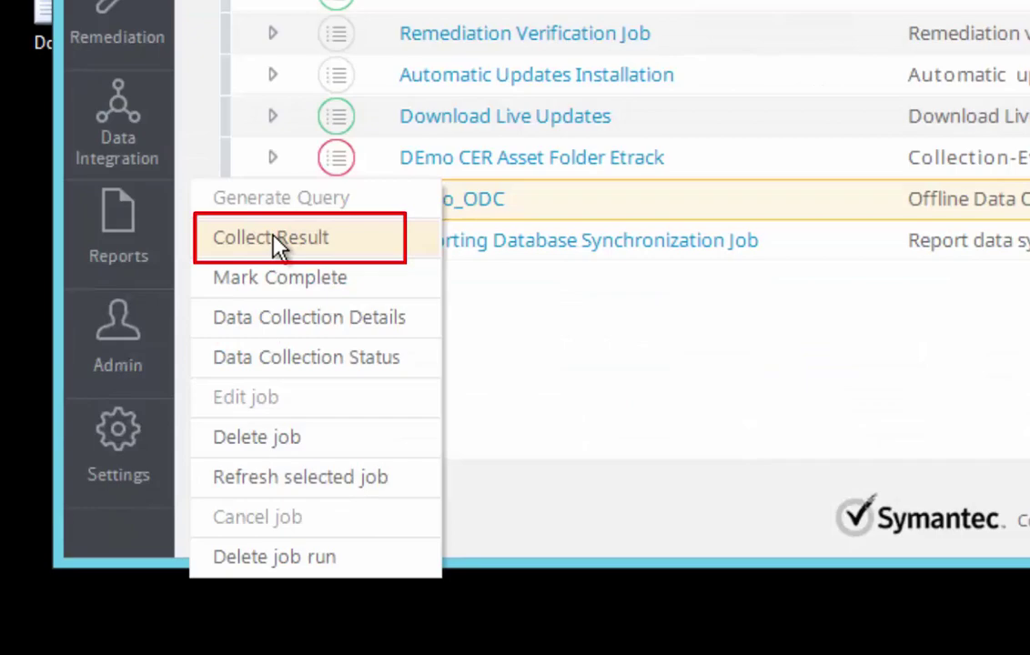
pyautogui.click(274, 245)
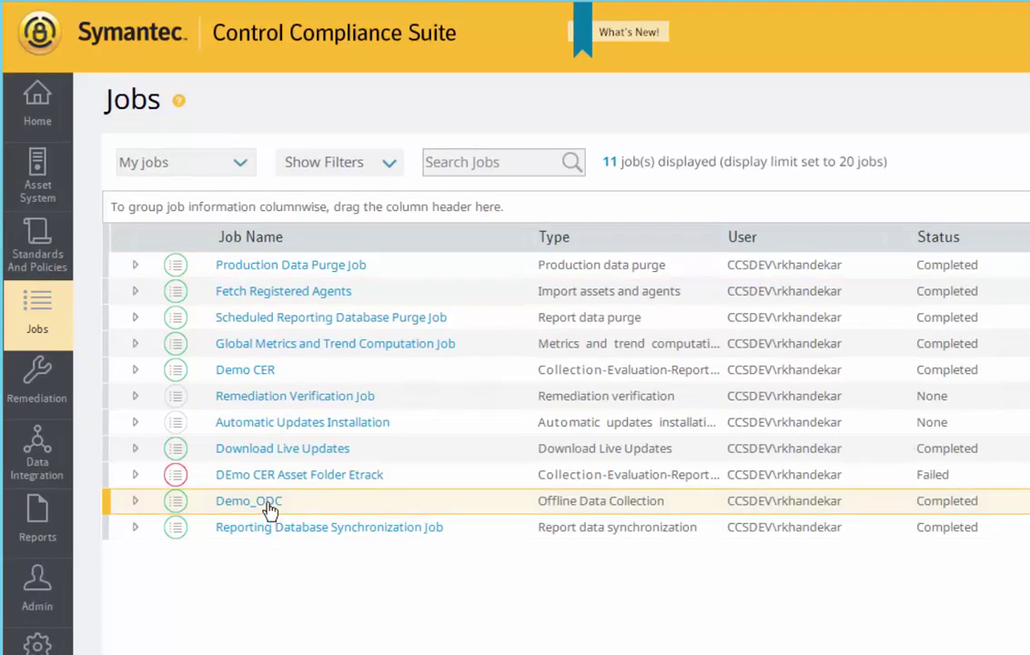
pyautogui.rightClick(271, 511)
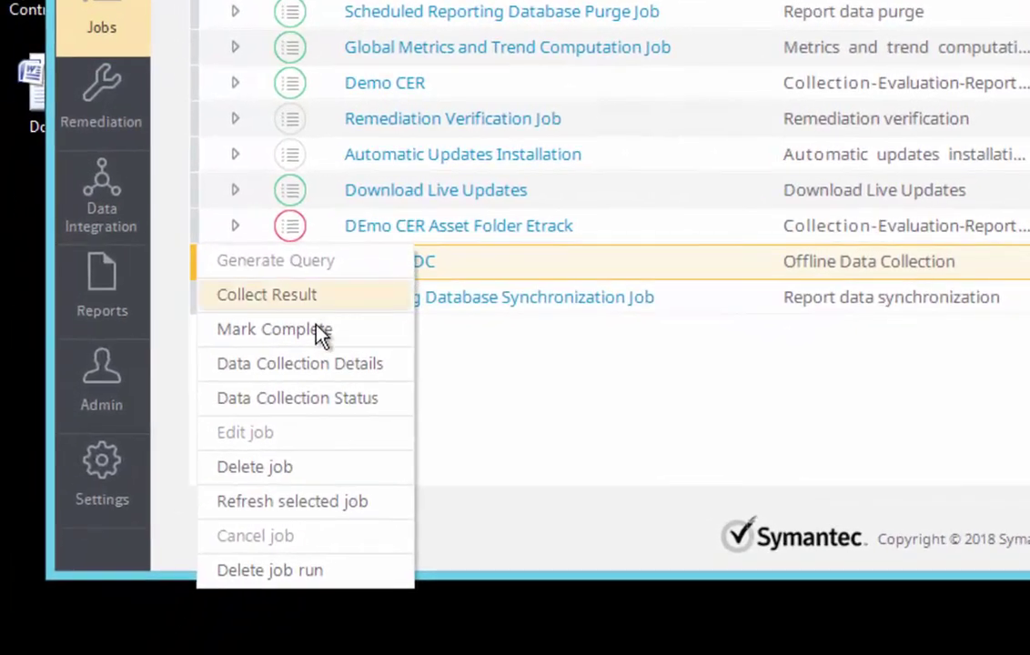